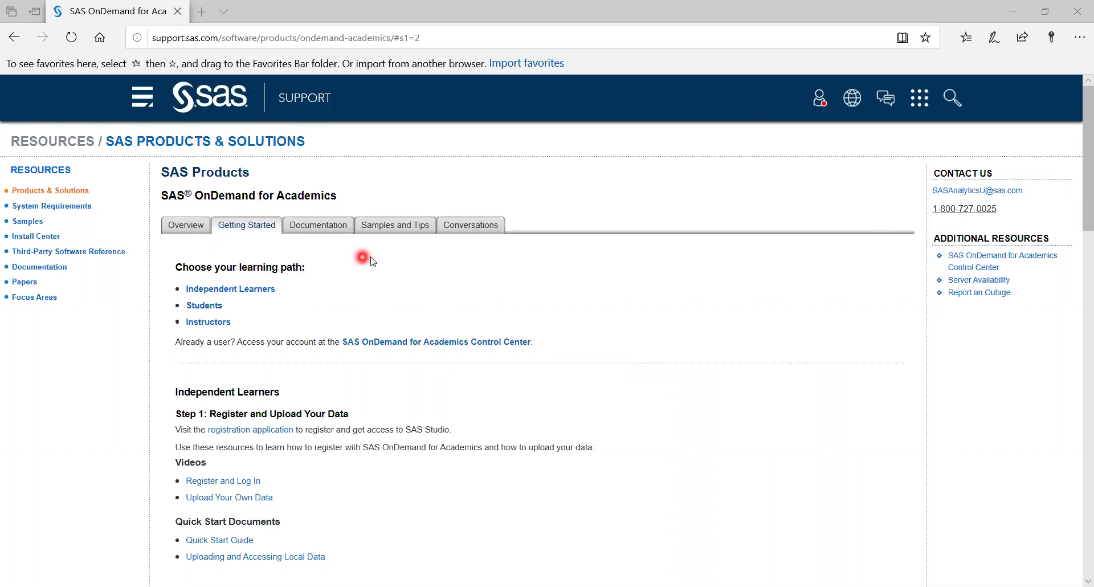
Open the SAS OnDemand registration application from Independent Learners and scroll to its sign-in form
scroll(370, 261, "down", 3)
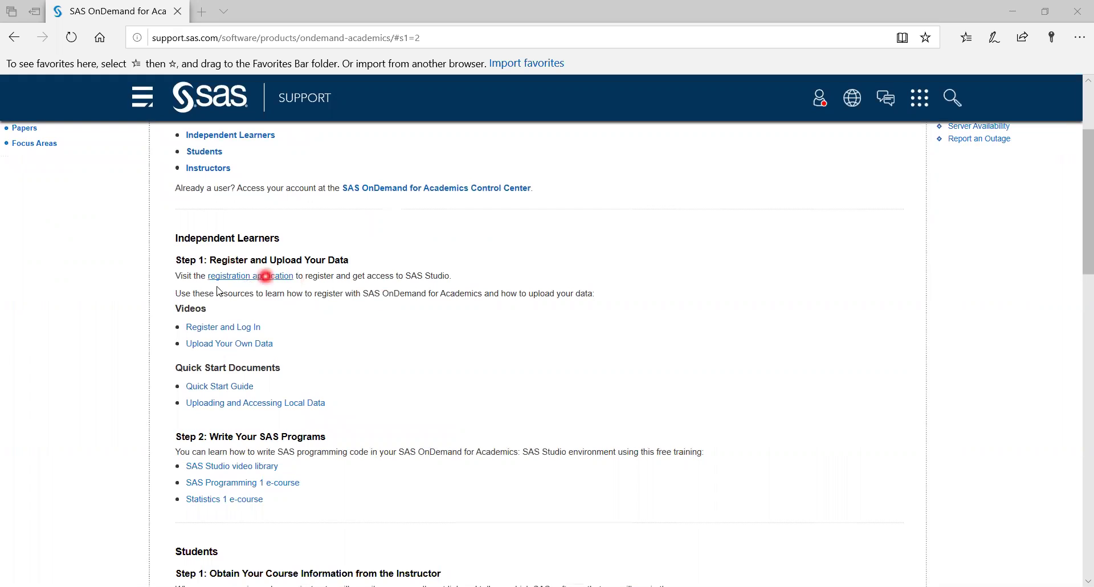
left_click(286, 279)
scroll(285, 334, "down", 3)
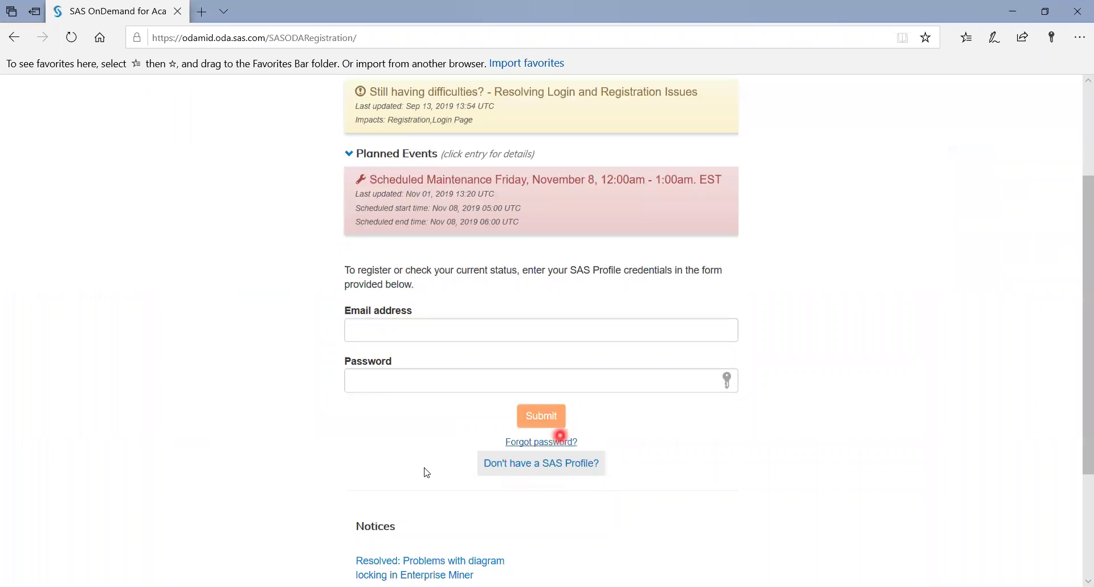
Start a new SAS Profile and choose English as the preferred language
left_click(592, 466)
left_click(717, 269)
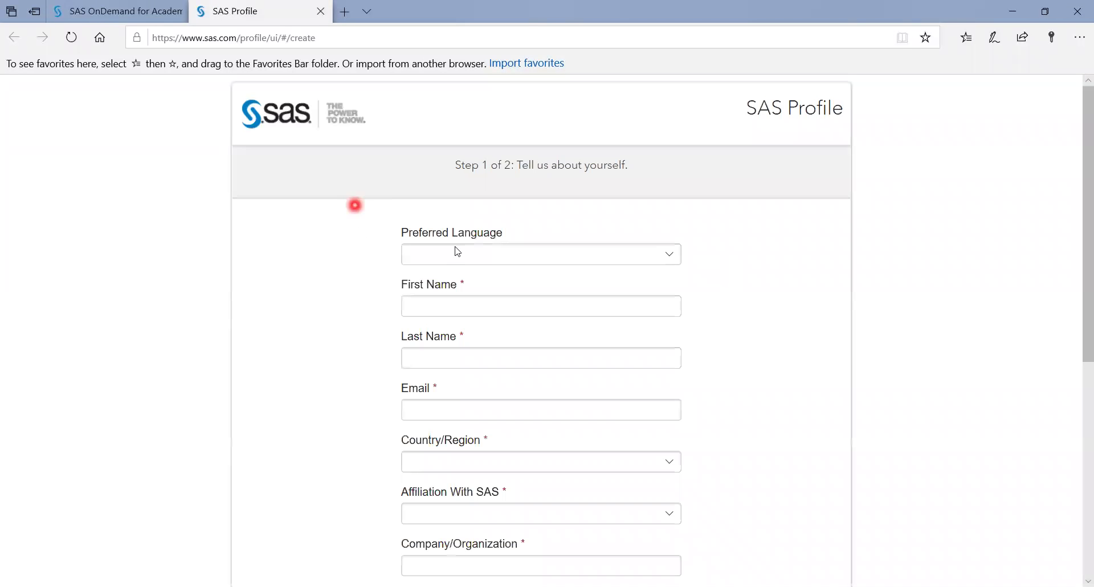
left_click(456, 253)
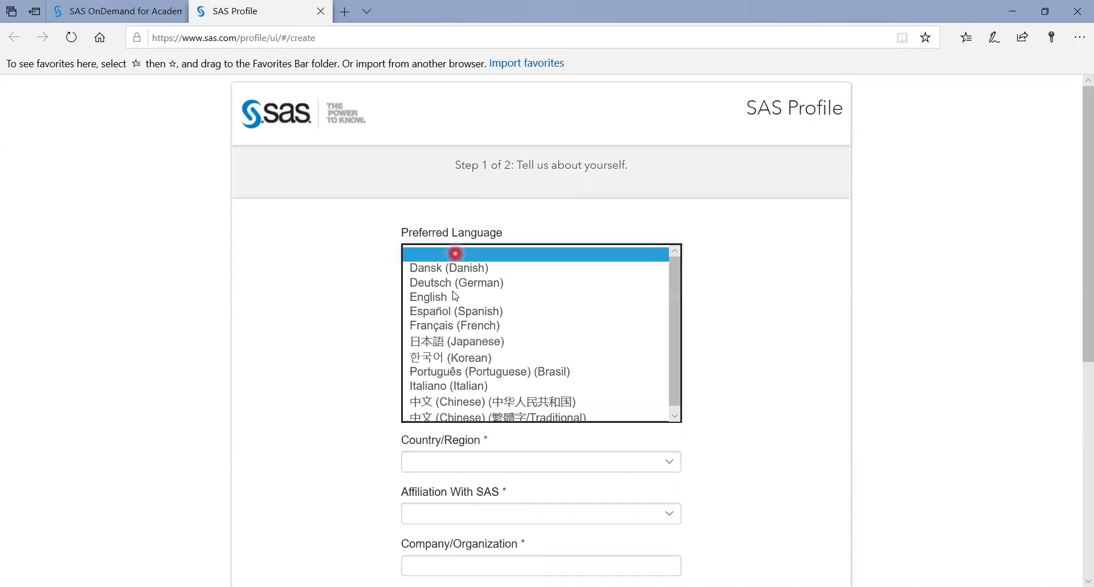
left_click(459, 297)
Enter the person's first name, last name and e-mail address in the profile form
left_click(458, 305)
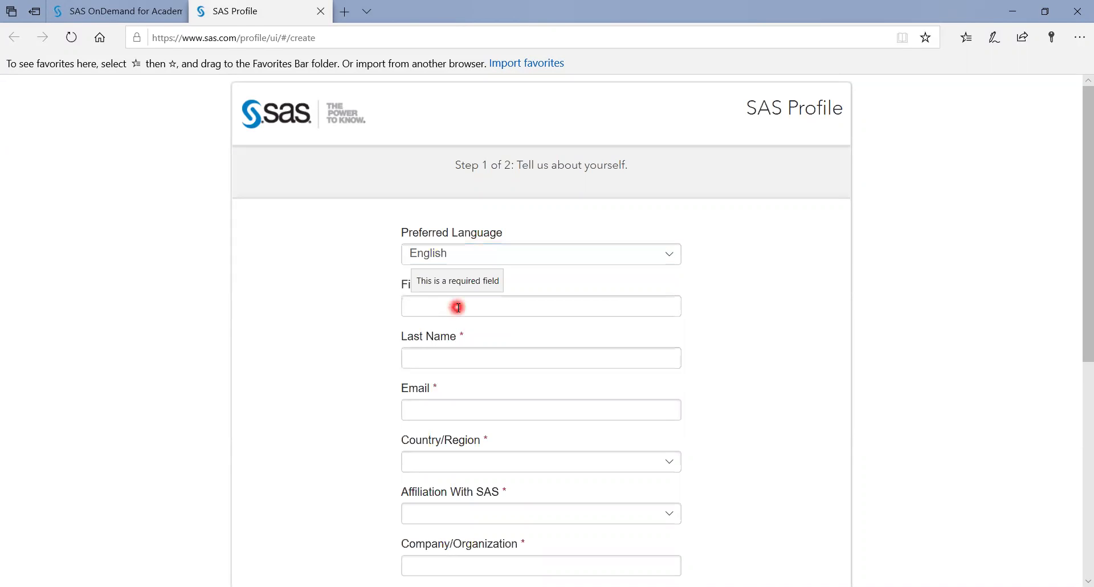
key("Tab")
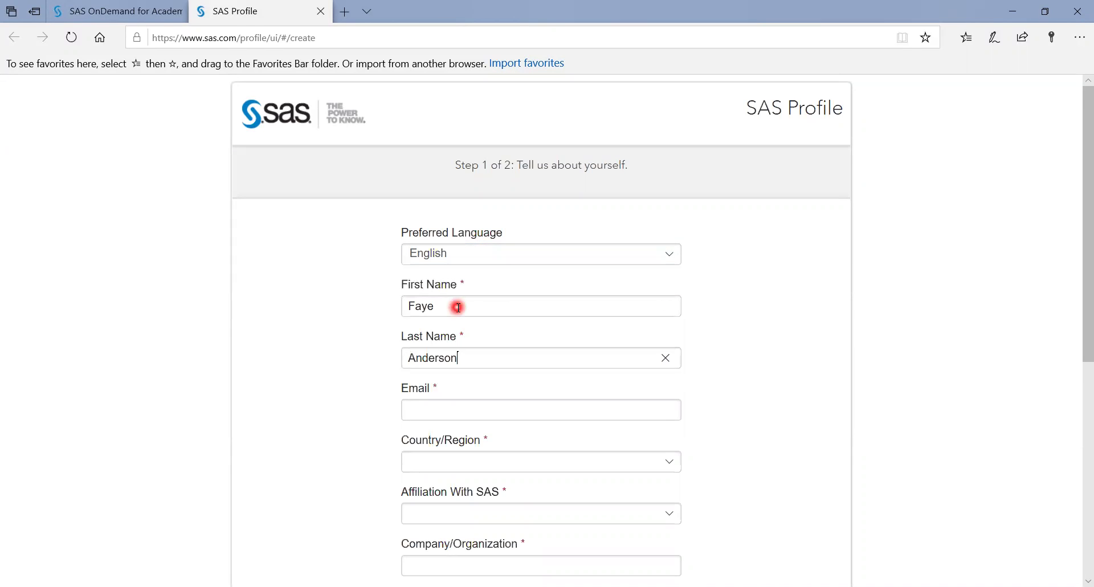
key("Tab")
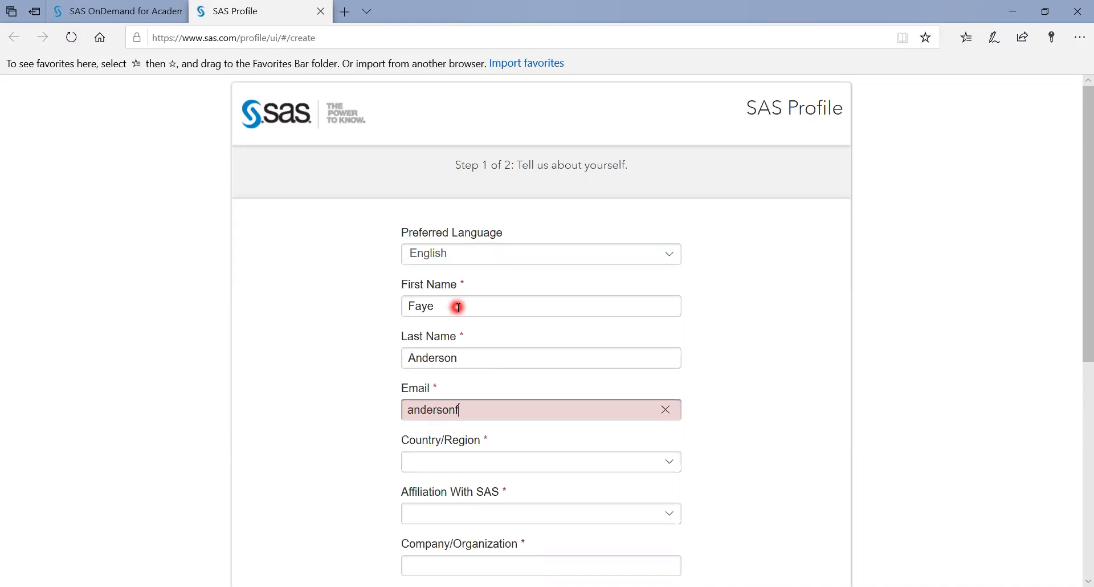
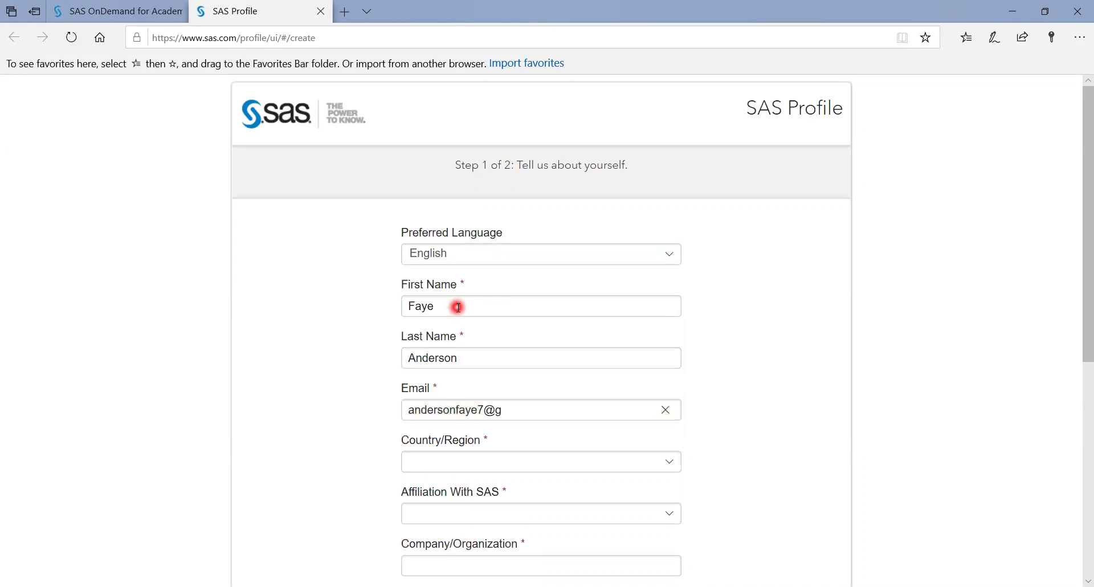
key("Tab")
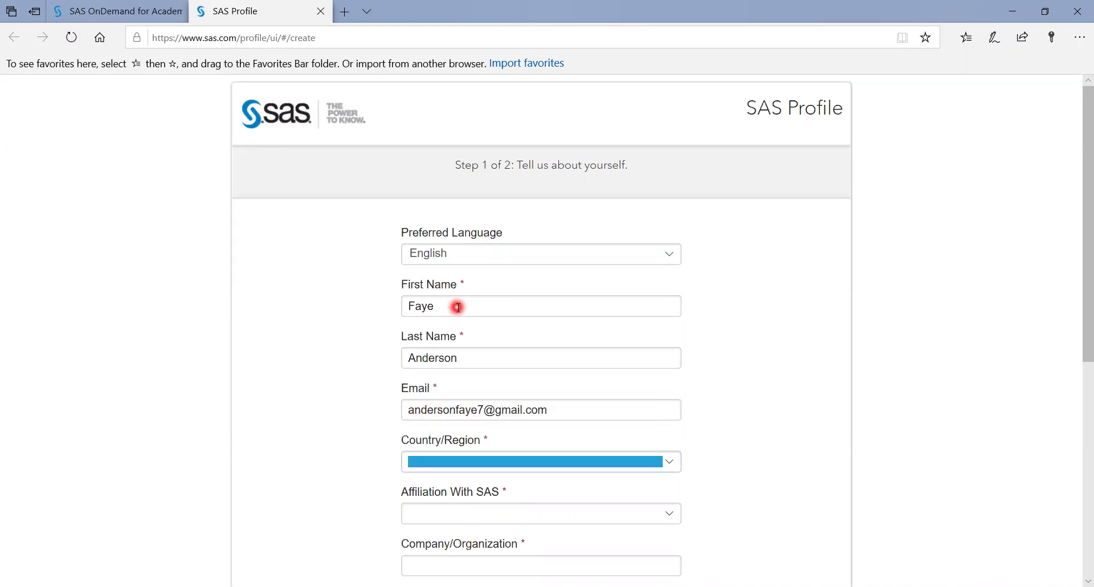
Set the country to United States and the state to Colorado
key("u")
key("u")
key("u")
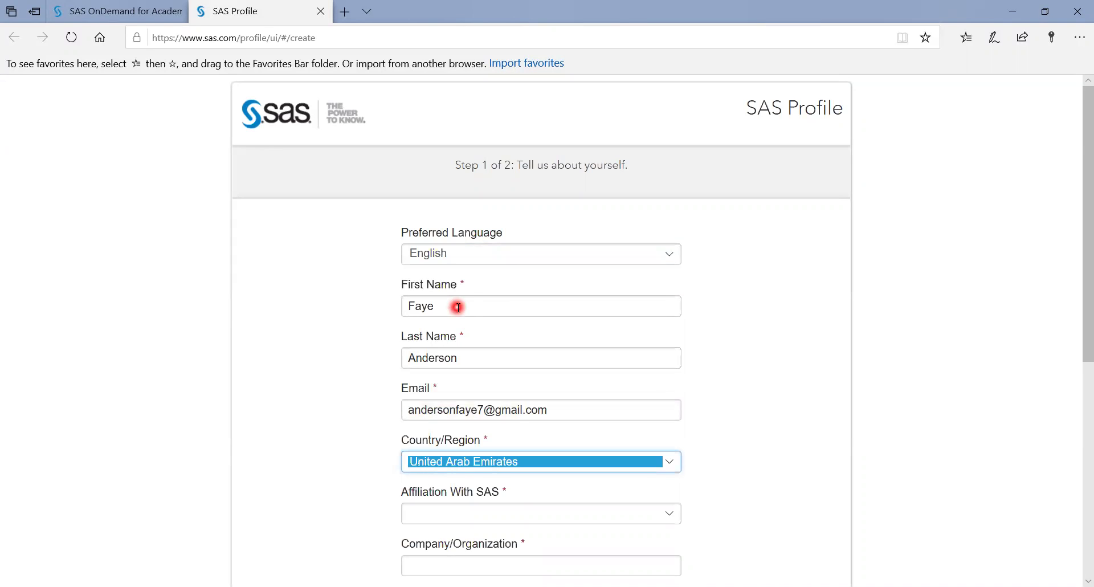
key("u")
key("u")
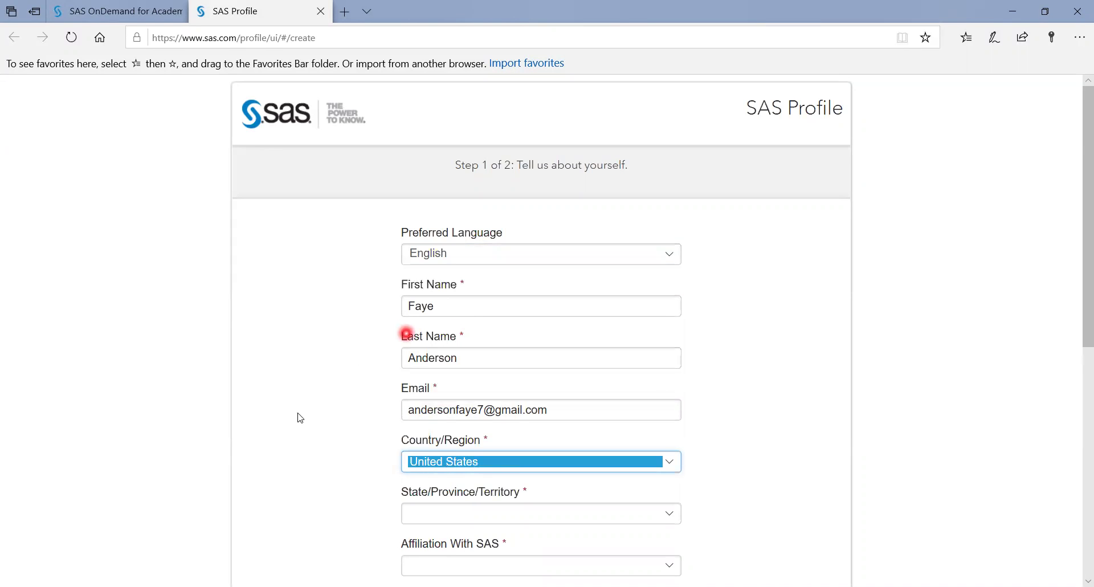
left_click(297, 415)
scroll(297, 415, "down", 3)
left_click(488, 367)
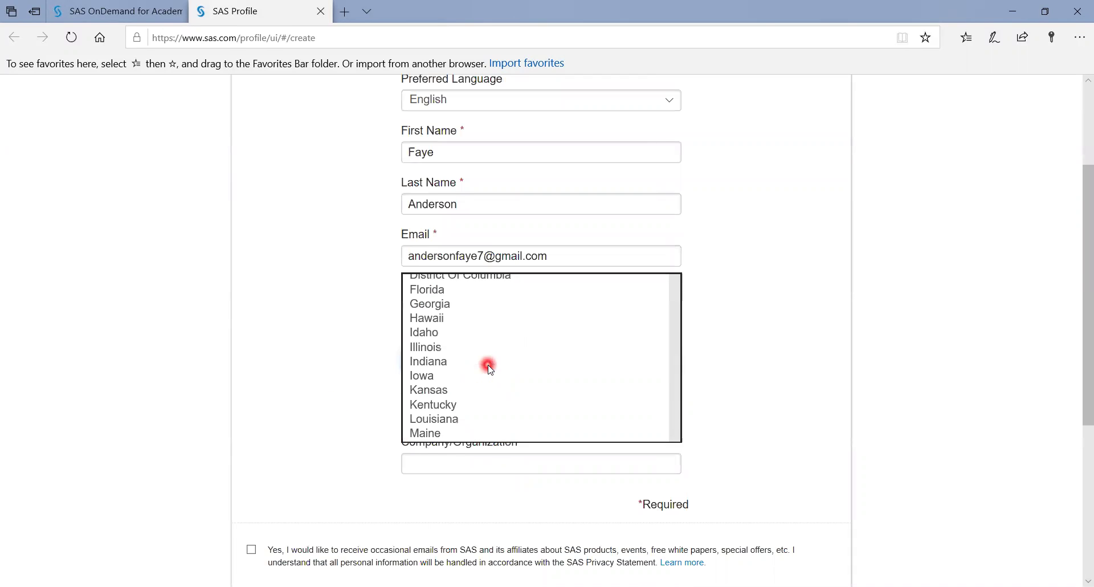
left_click(450, 232)
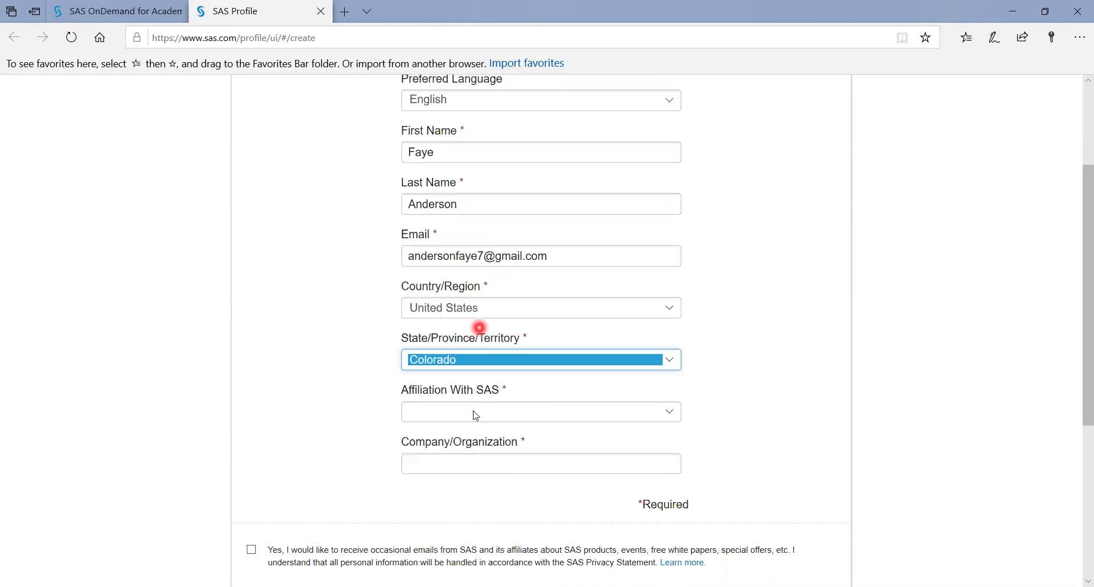
Set the affiliation to Professor
left_click(481, 410)
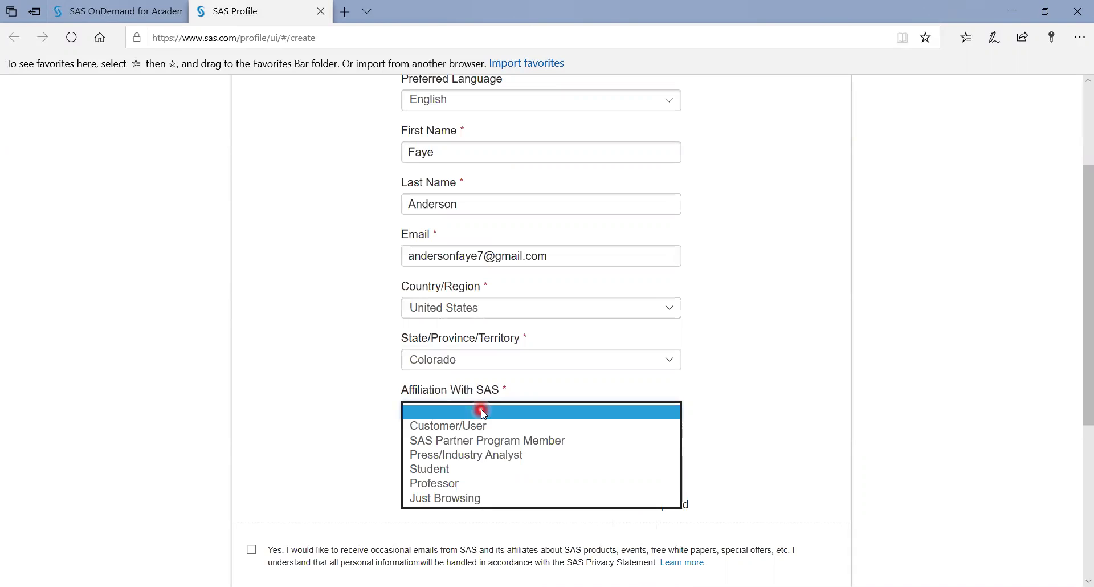
left_click(474, 484)
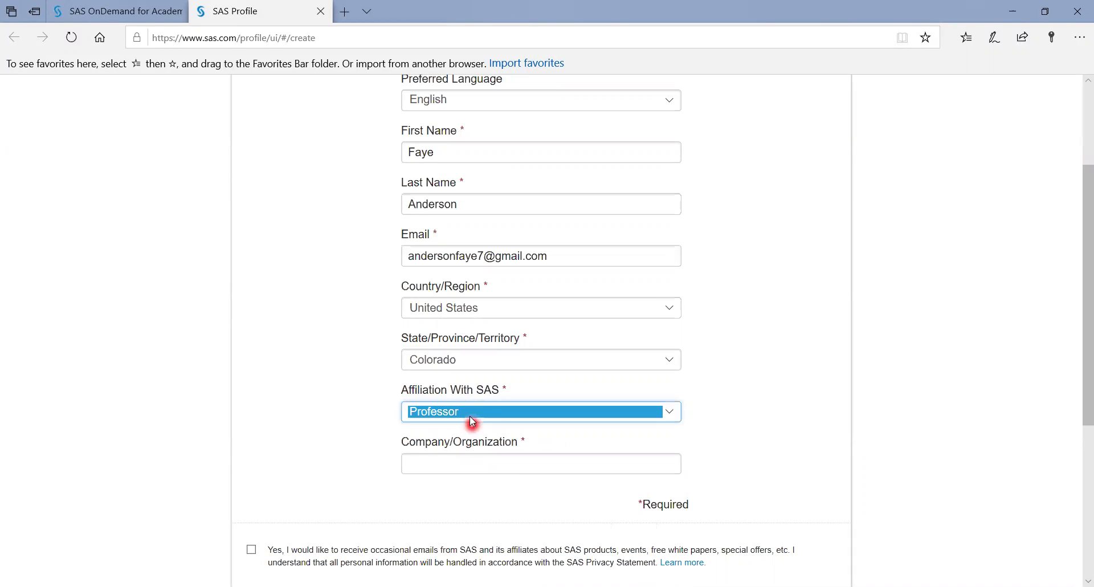
left_click(499, 416)
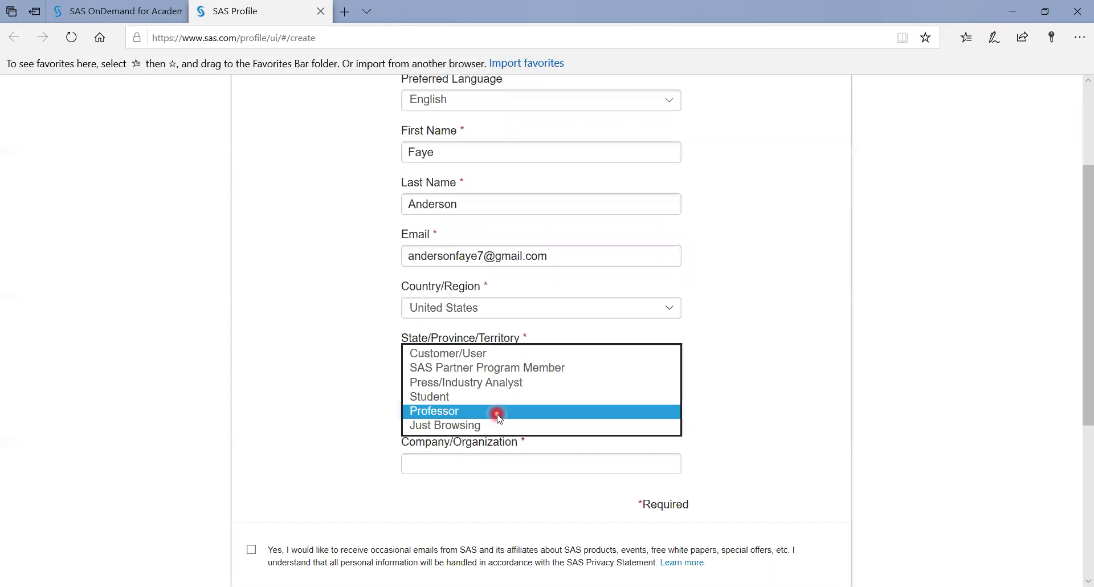
left_click(443, 414)
Set the organization to Franklin University Columbus and accept the terms of use
left_click(445, 464)
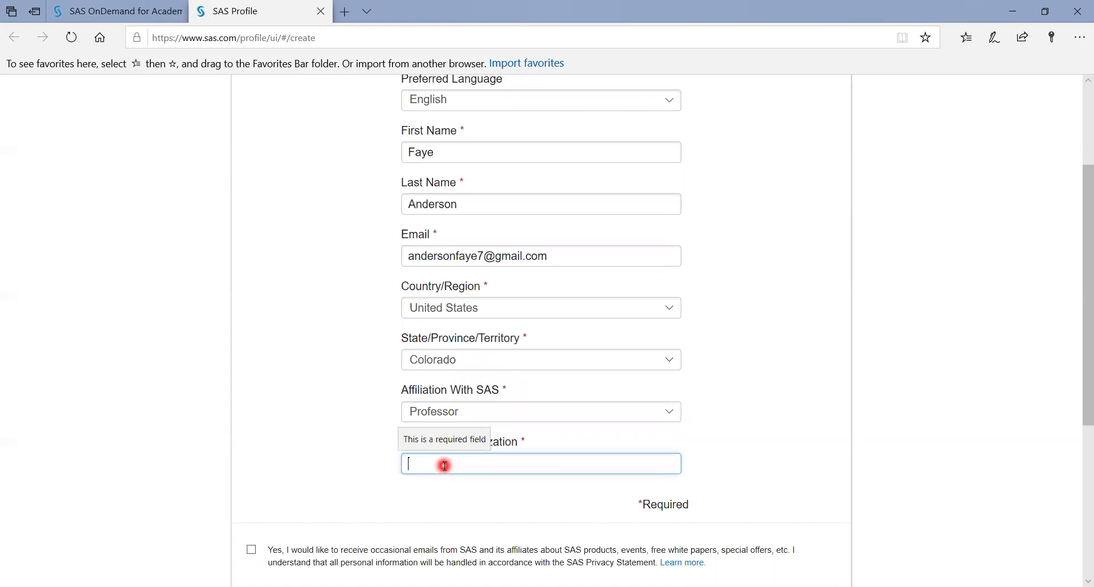
type("Frank")
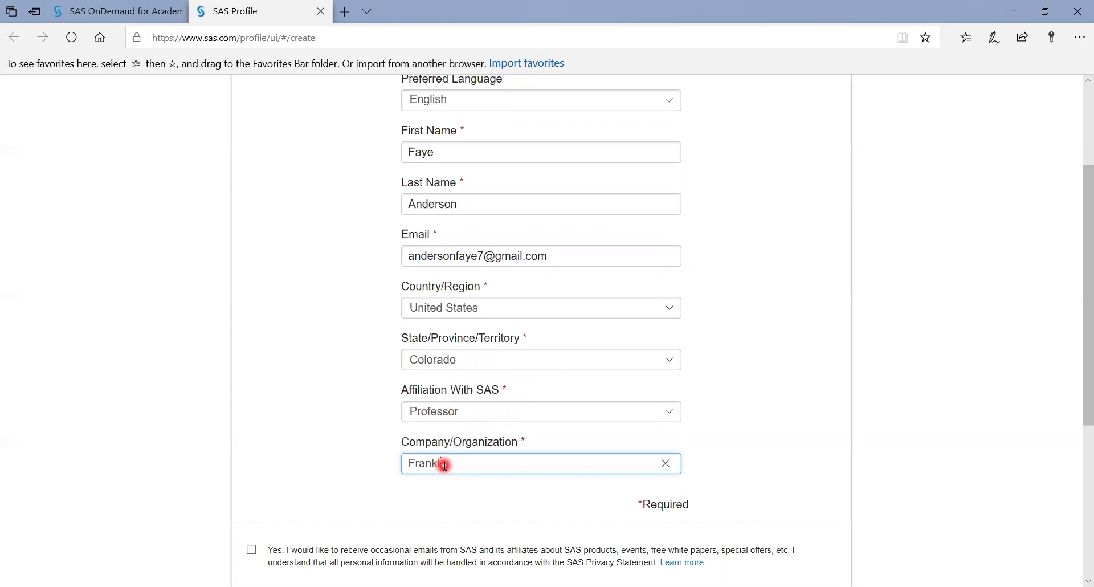
type("lin University")
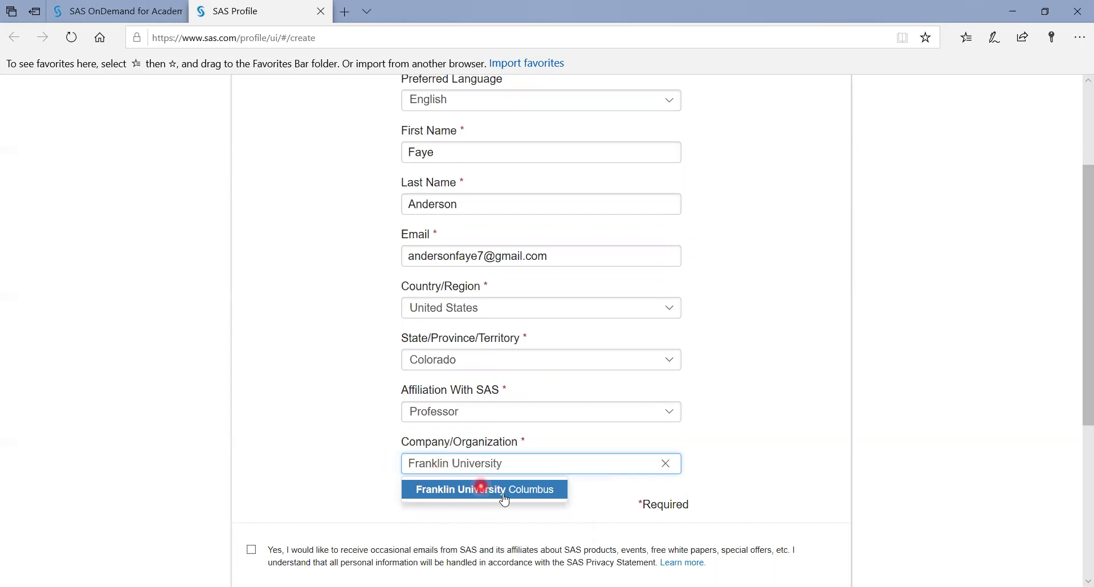
left_click(501, 490)
scroll(747, 508, "down", 4)
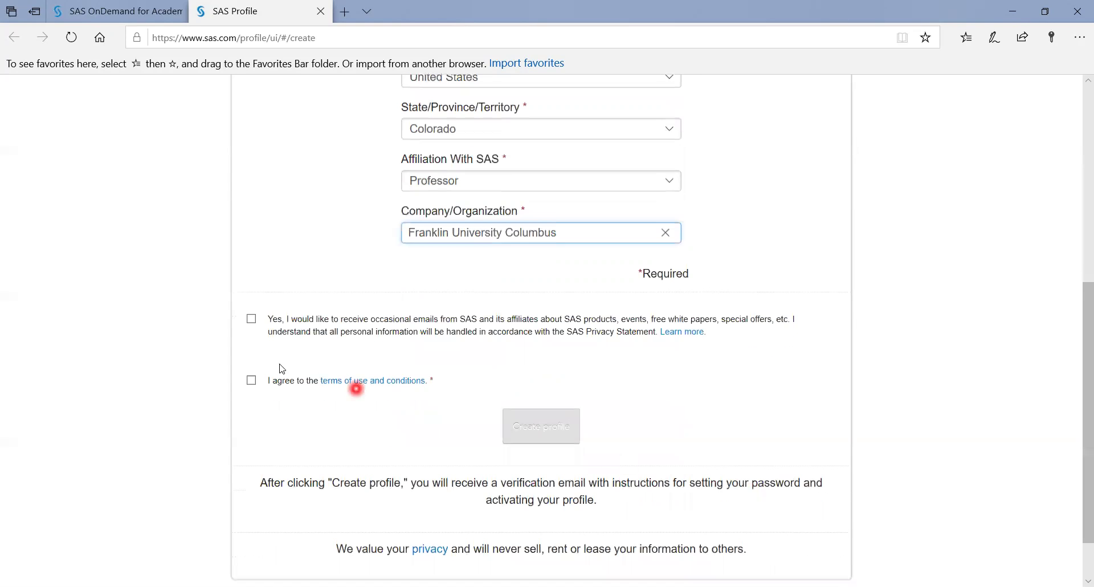
left_click(251, 381)
Submit the completed SAS Profile with Create profile
left_click(548, 436)
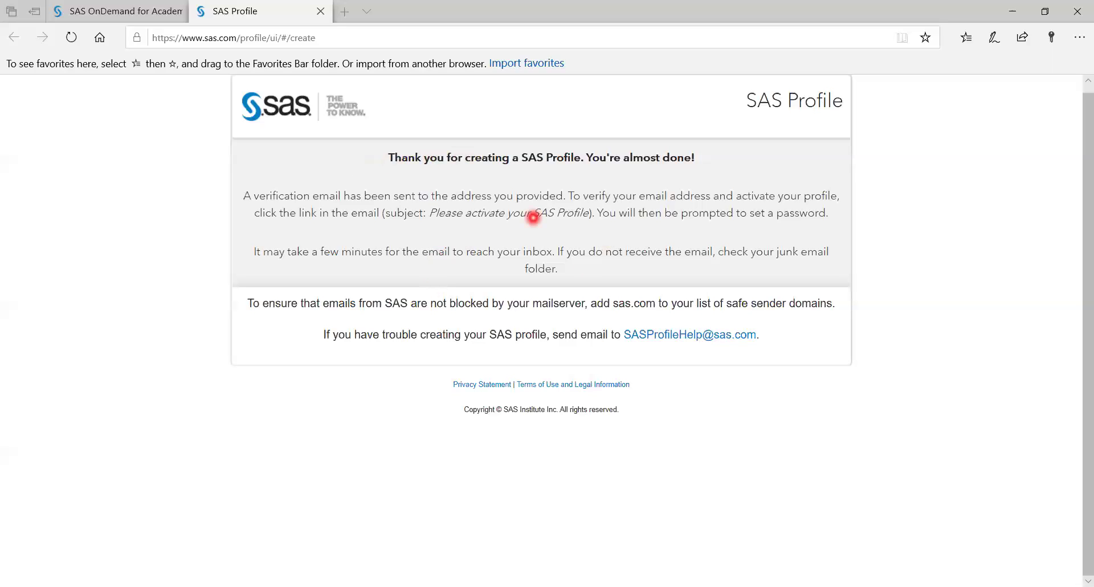
Close the SAS Profile confirmation tab, returning to the ODA registration sign-in form
left_click(531, 216)
left_click(882, 209)
key("ctrl+w")
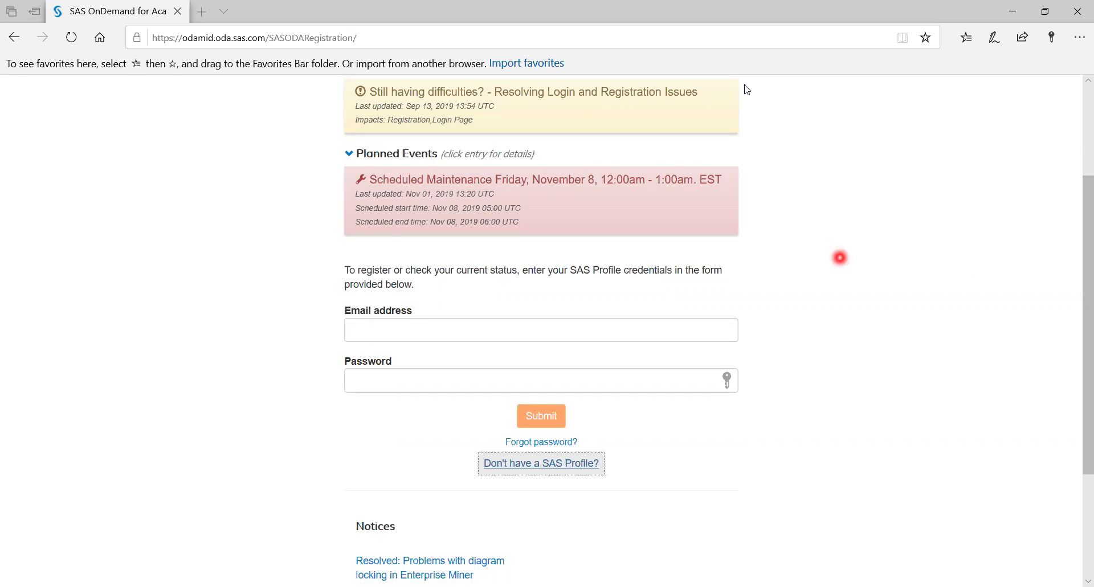
Sign in to SAS OnDemand with the new profile's e-mail address and password
left_click(410, 325)
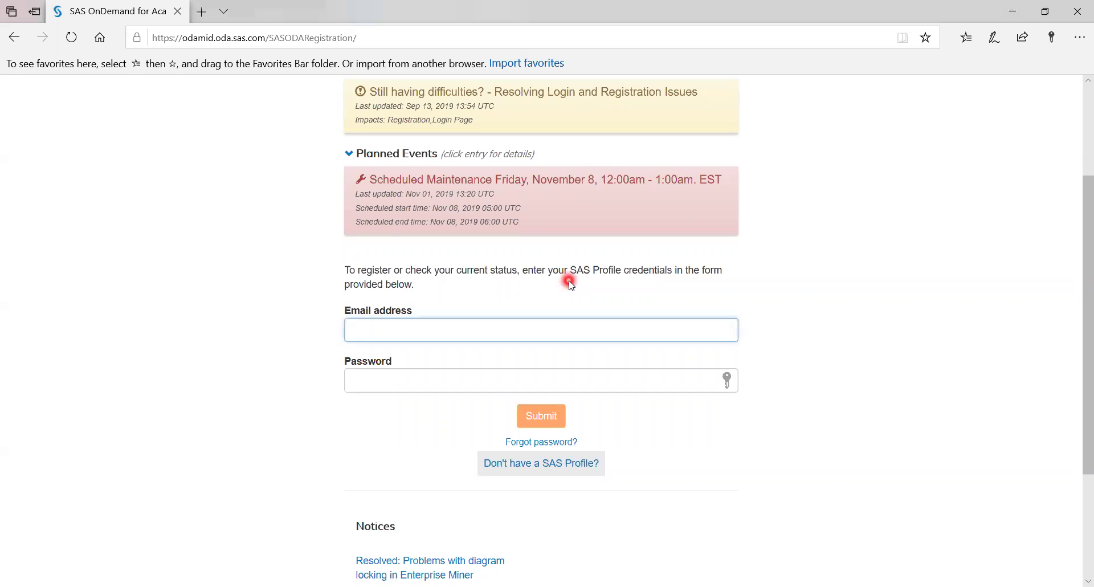
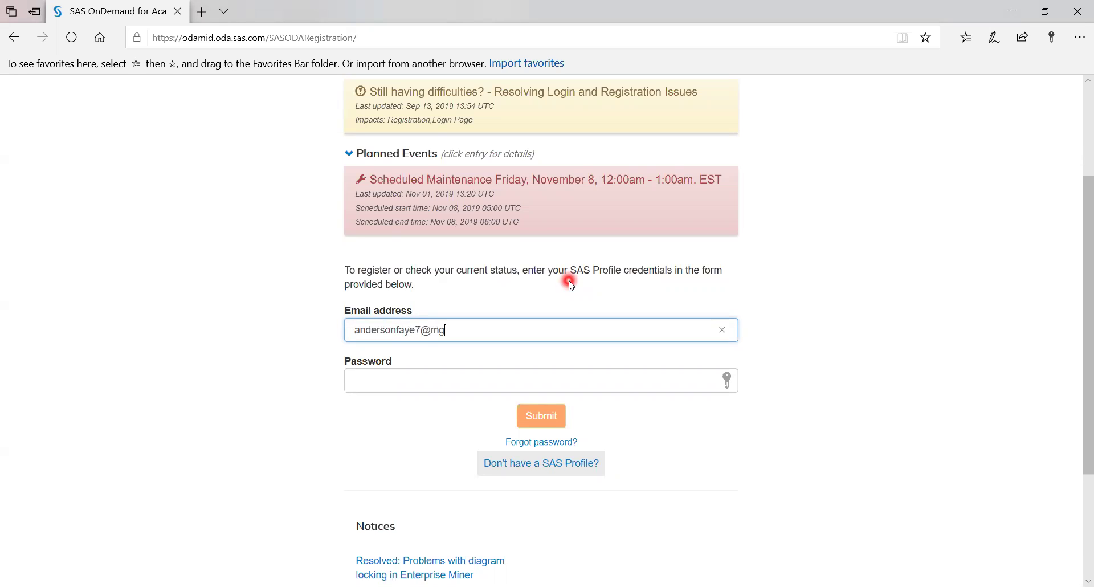
key("Tab")
type("********")
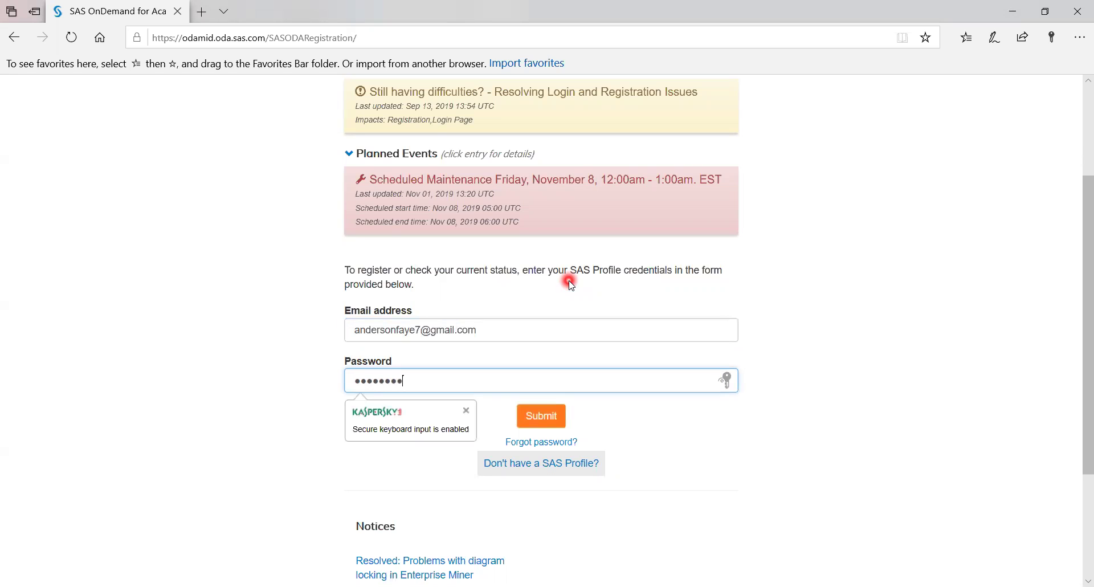
left_click(540, 416)
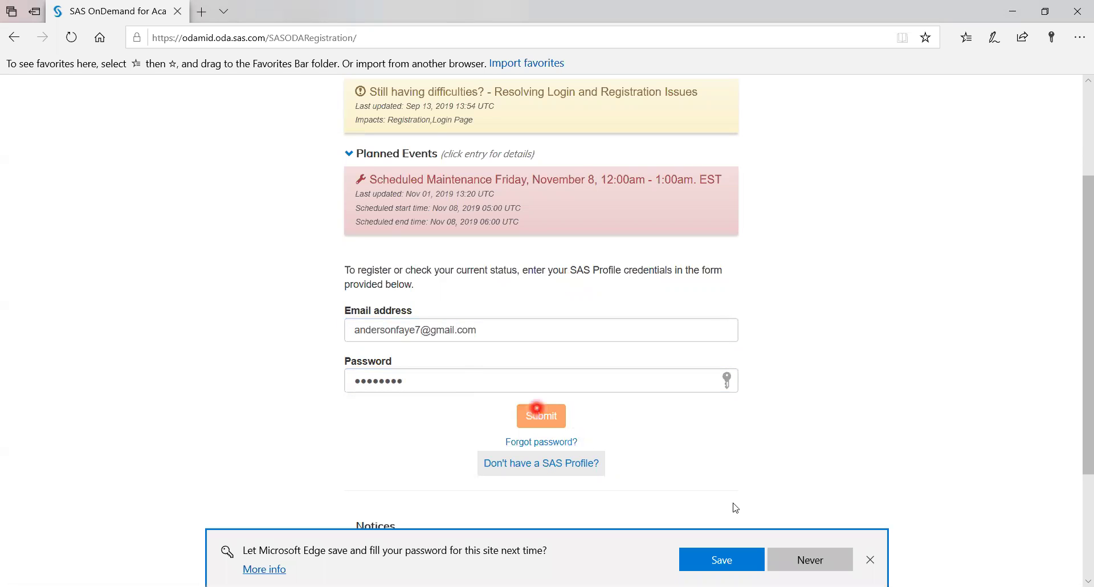
Decline saving the password in the browser and check the OnDemand license-agreement box
left_click(776, 570)
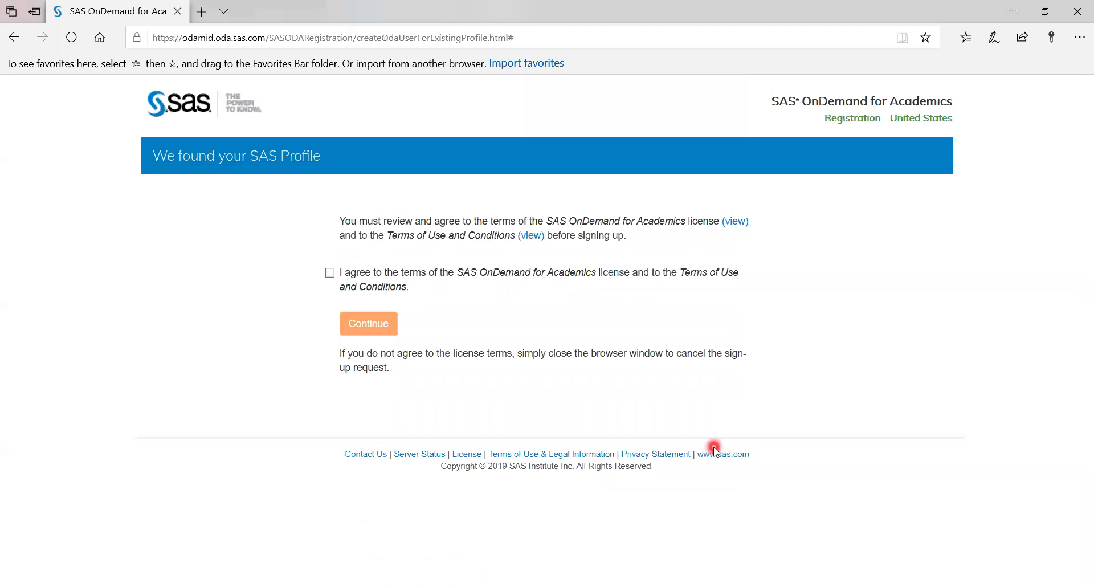
left_click(329, 273)
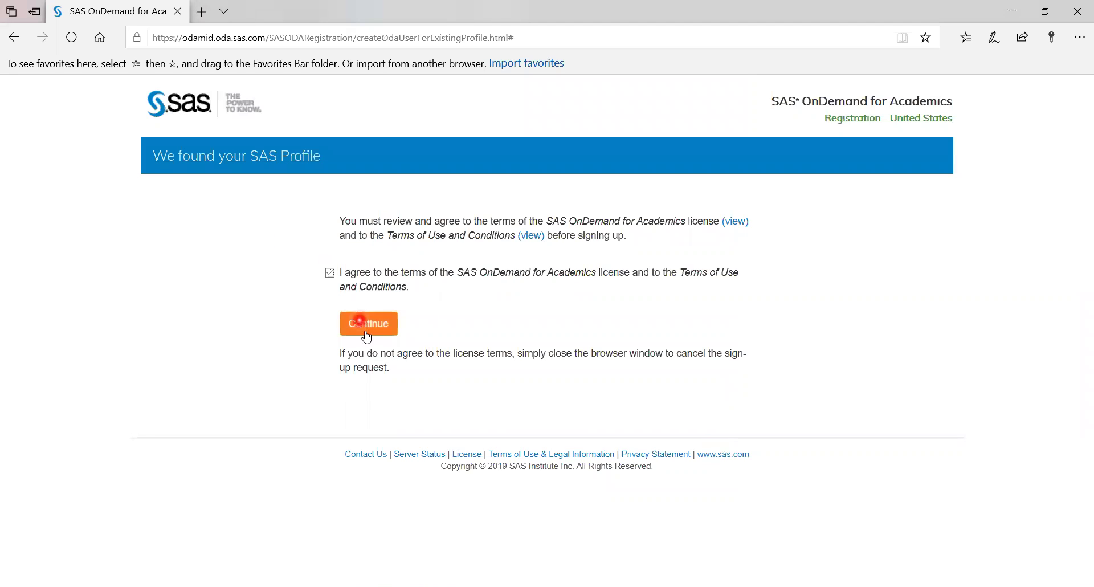